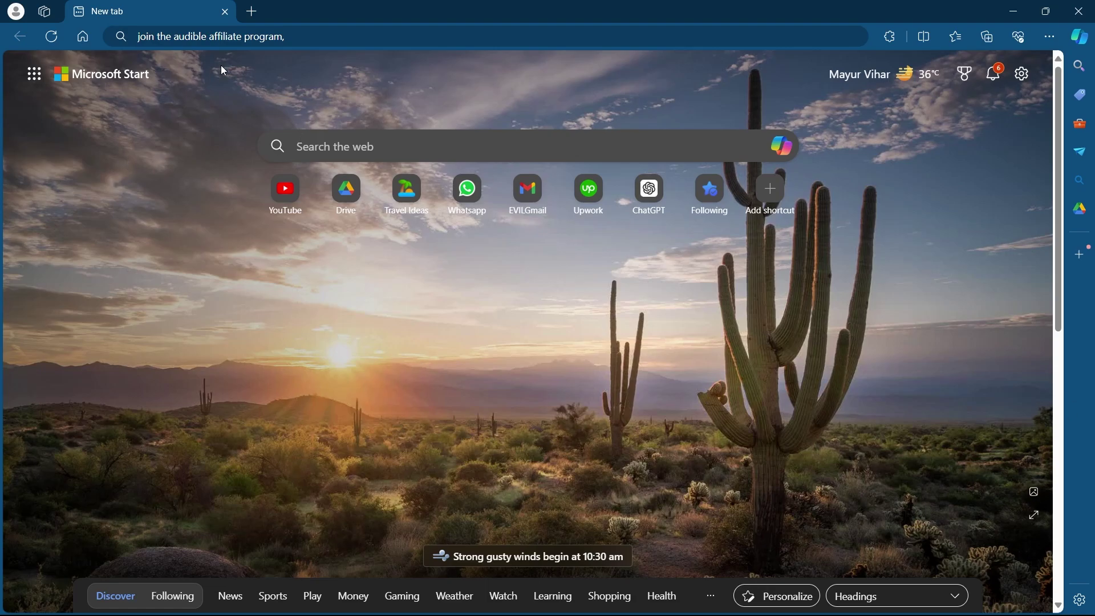
Step: Search Bing for 'join the audible affiliate program' and bring the audible.com Audible Affiliates result into view
left_click(286, 31)
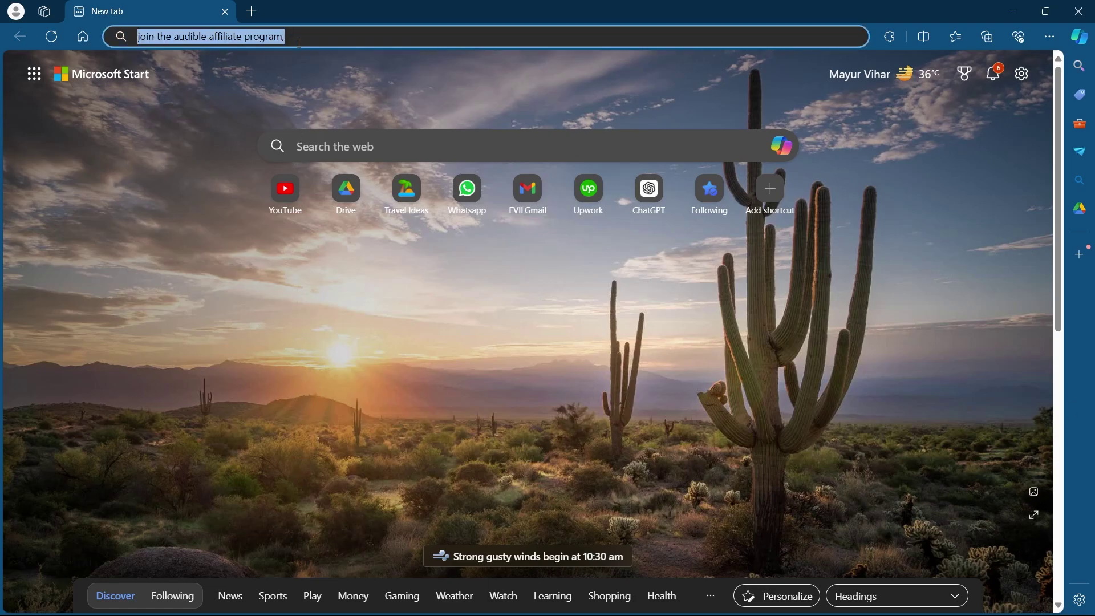
key("Return")
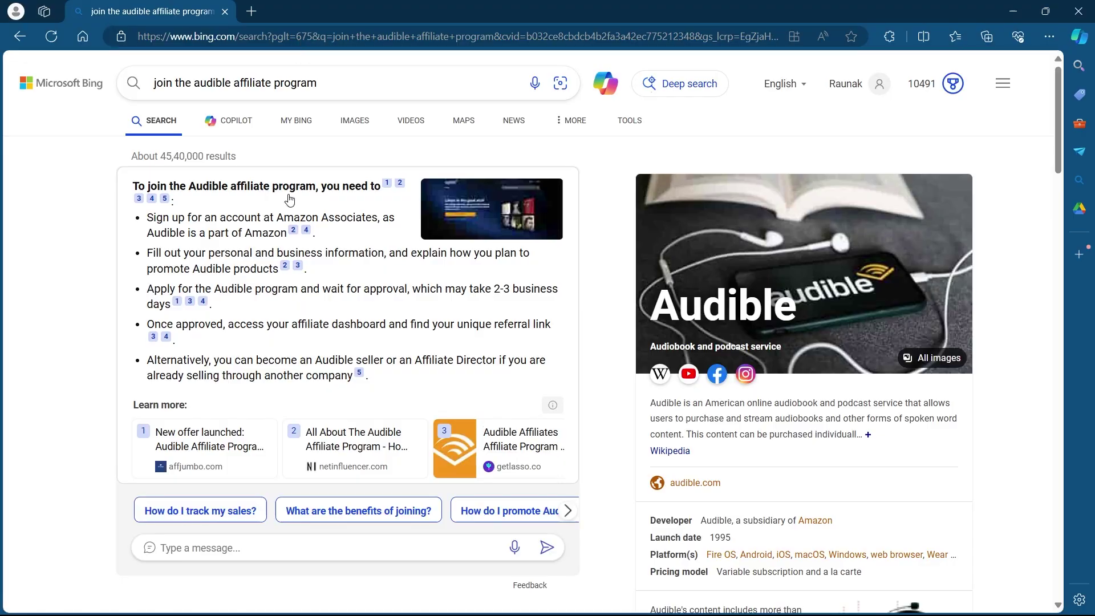
scroll(71, 278, "down", 5)
scroll(72, 278, "down", 5)
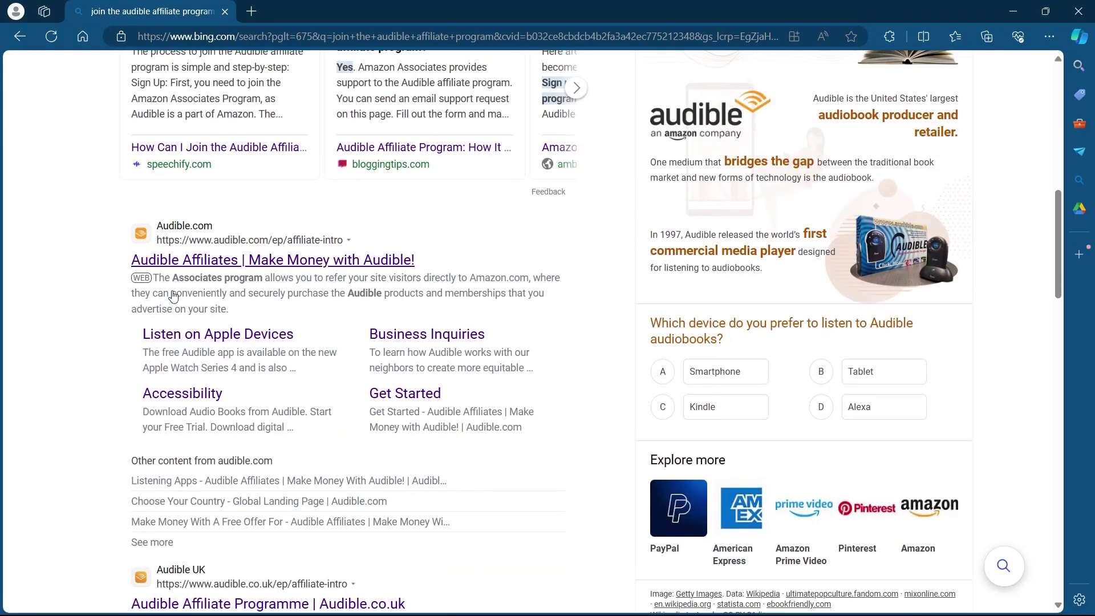
scroll(206, 268, "up", 5)
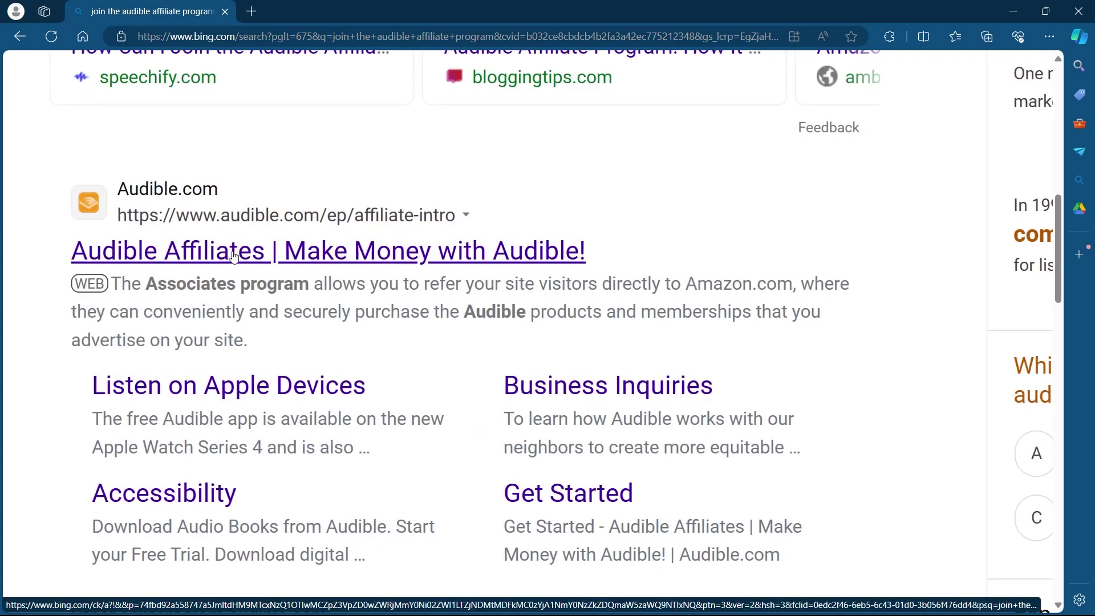
Step: Open the Audible Affiliates result and close the Bing search results tab
left_click(234, 256)
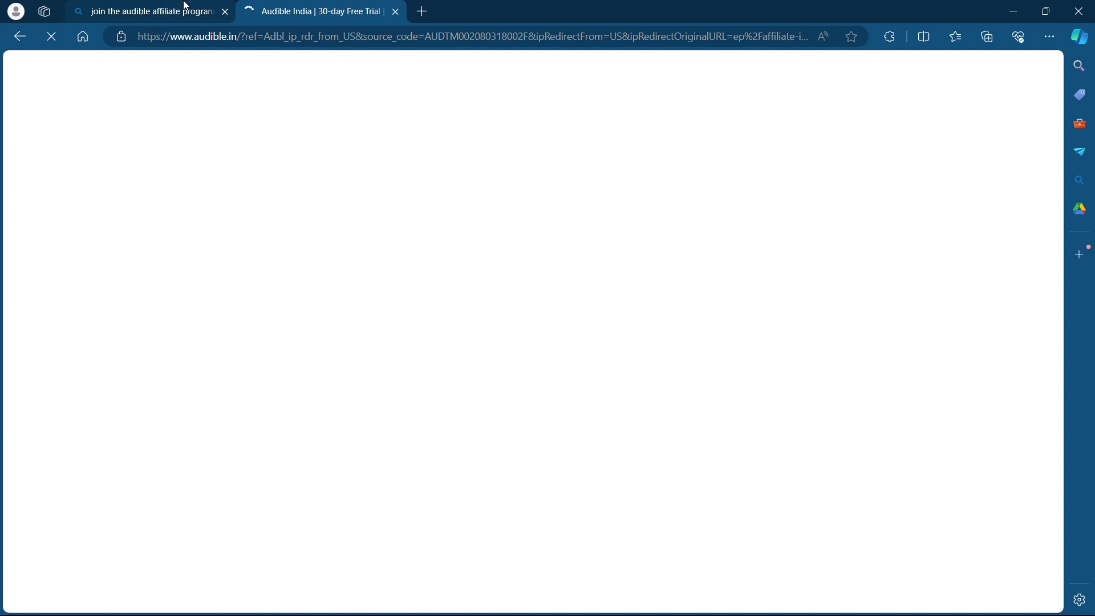
left_click(187, 6)
left_click(313, 14)
left_click(225, 12)
mouse_move(231, 173)
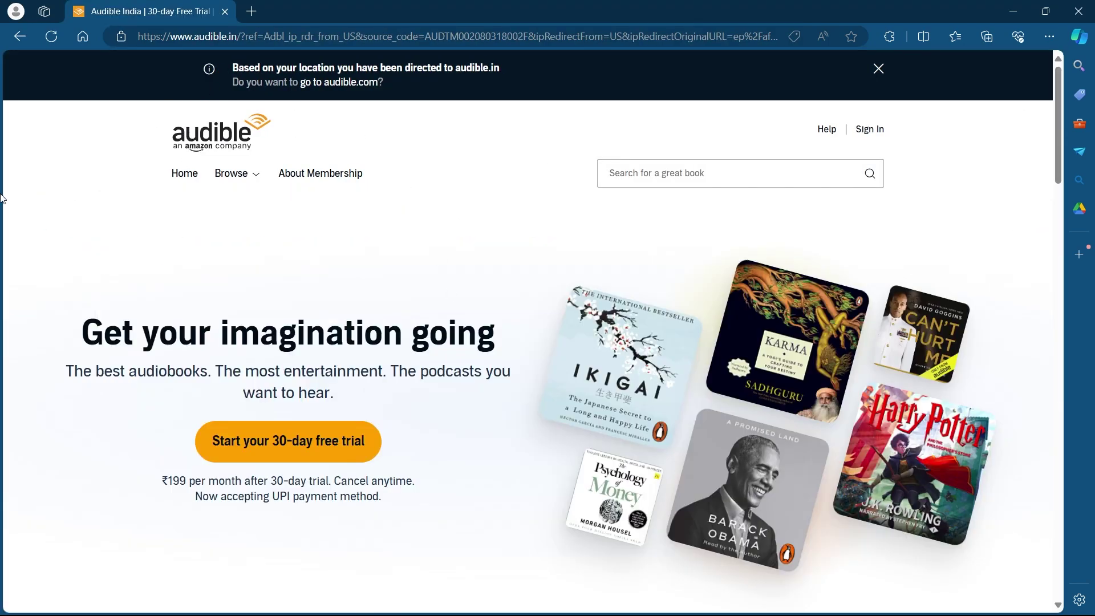
scroll(52, 428, "down", 4)
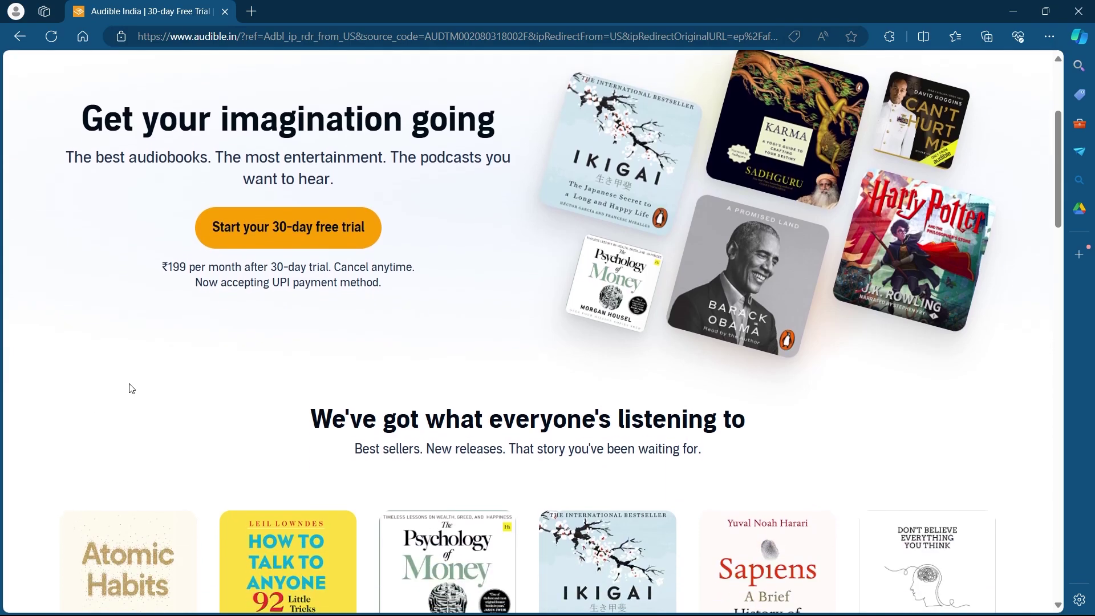
scroll(44, 334, "down", 15)
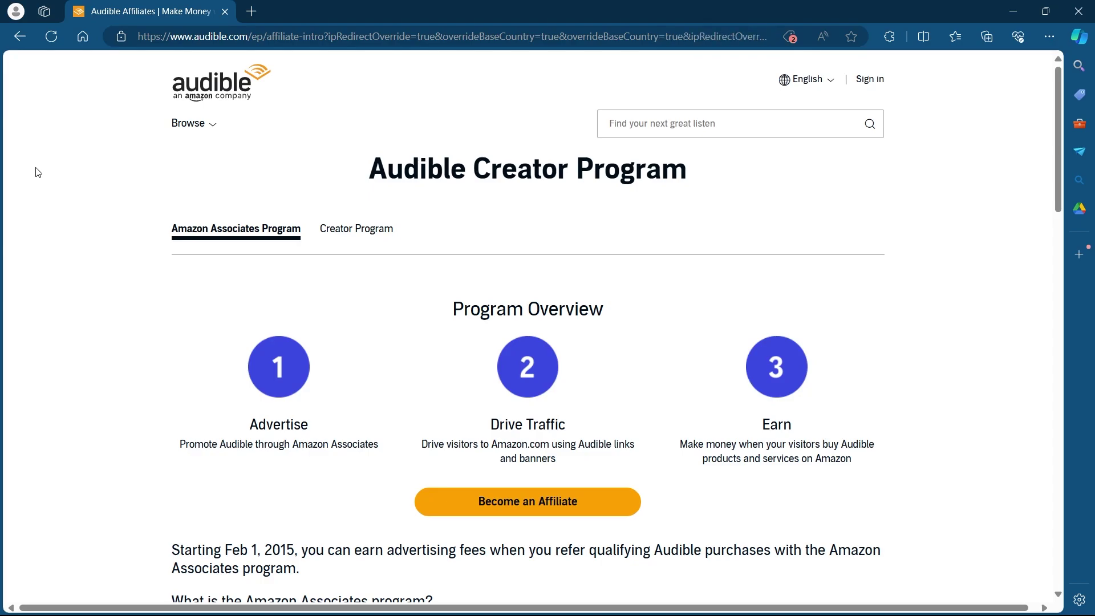
Step: Highlight the Creator Program, Program Overview, Advertise, Drive Traffic and Earn headings and descriptions
left_click_drag(317, 190, 705, 189)
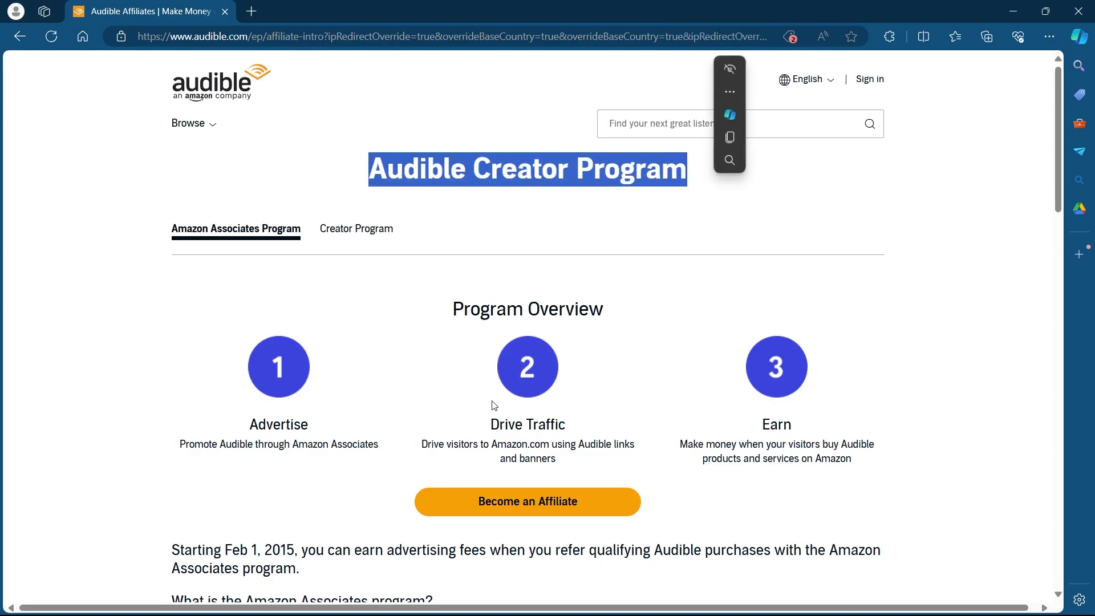
scroll(493, 410, "down", 1)
left_click(171, 282)
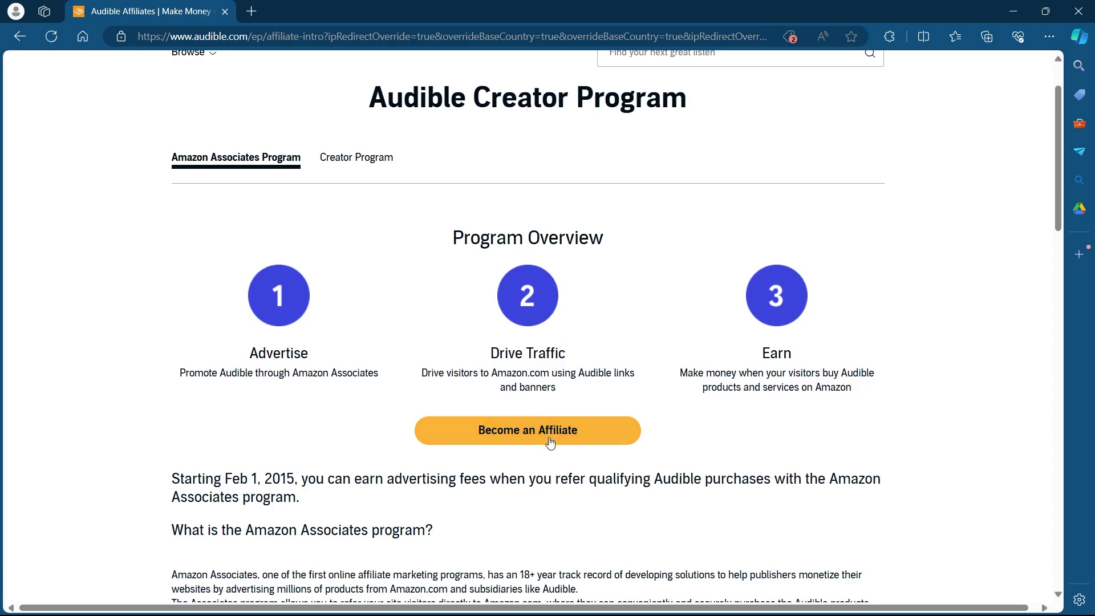
double_click(244, 332)
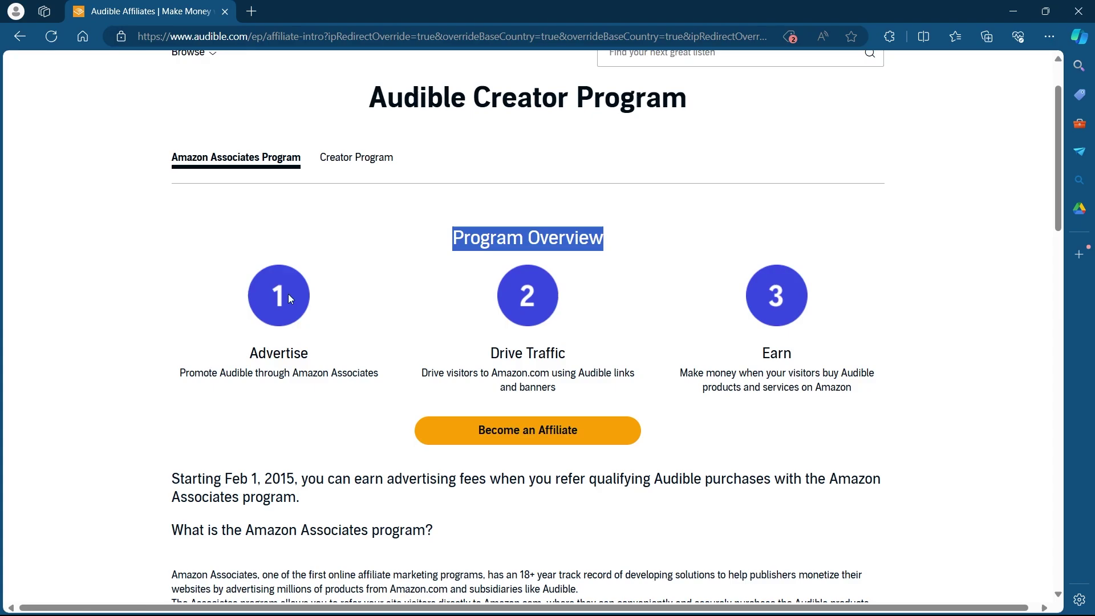
double_click(306, 353)
left_click_drag(159, 383, 382, 373)
left_click_drag(490, 353, 568, 354)
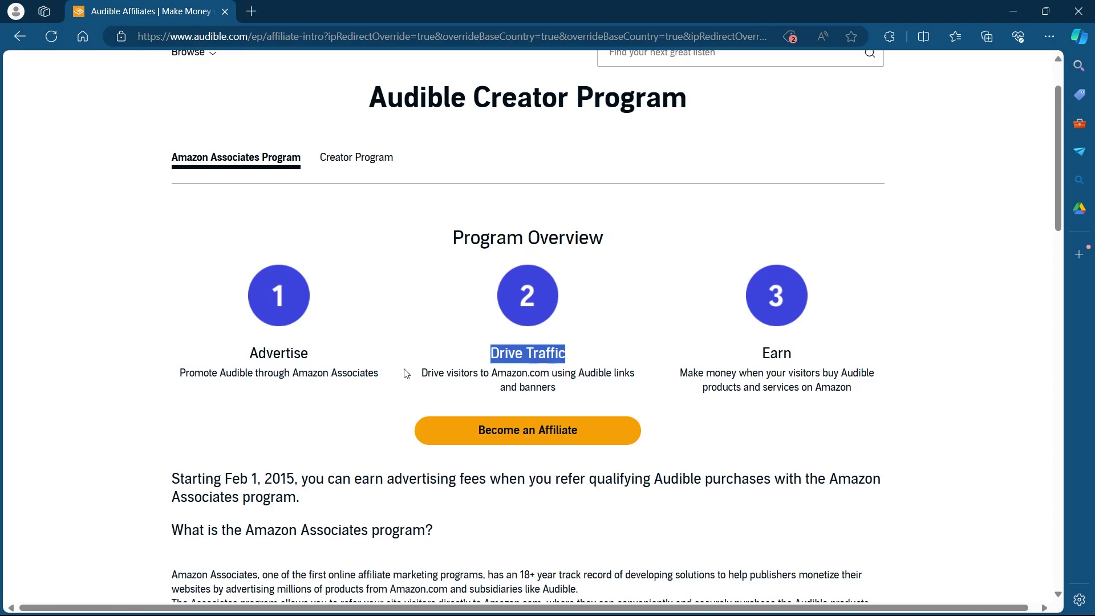
left_click_drag(407, 373, 609, 395)
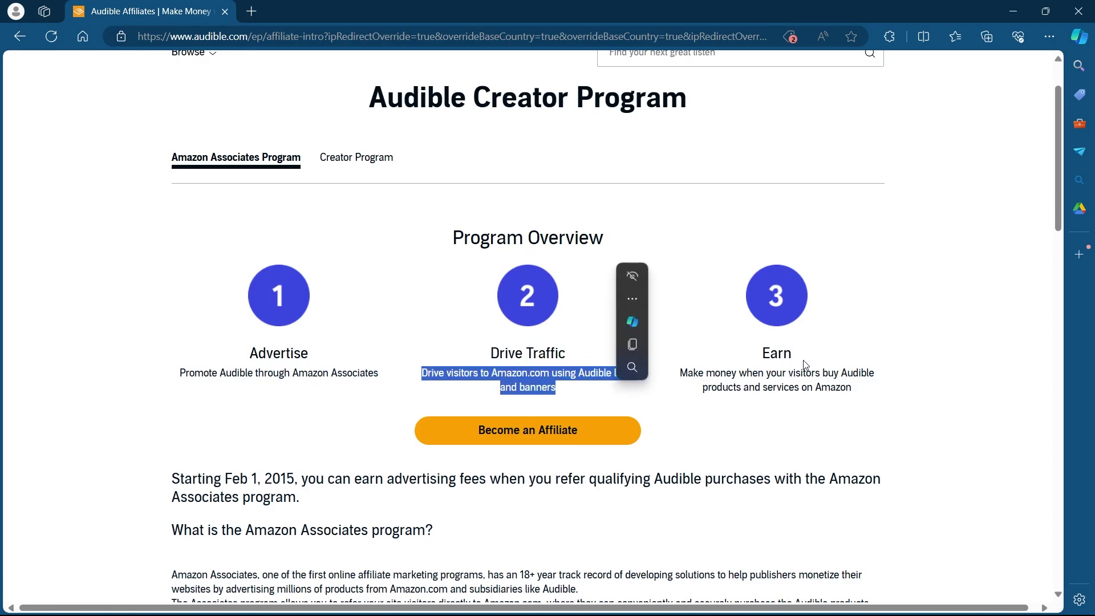
left_click_drag(762, 354, 823, 372)
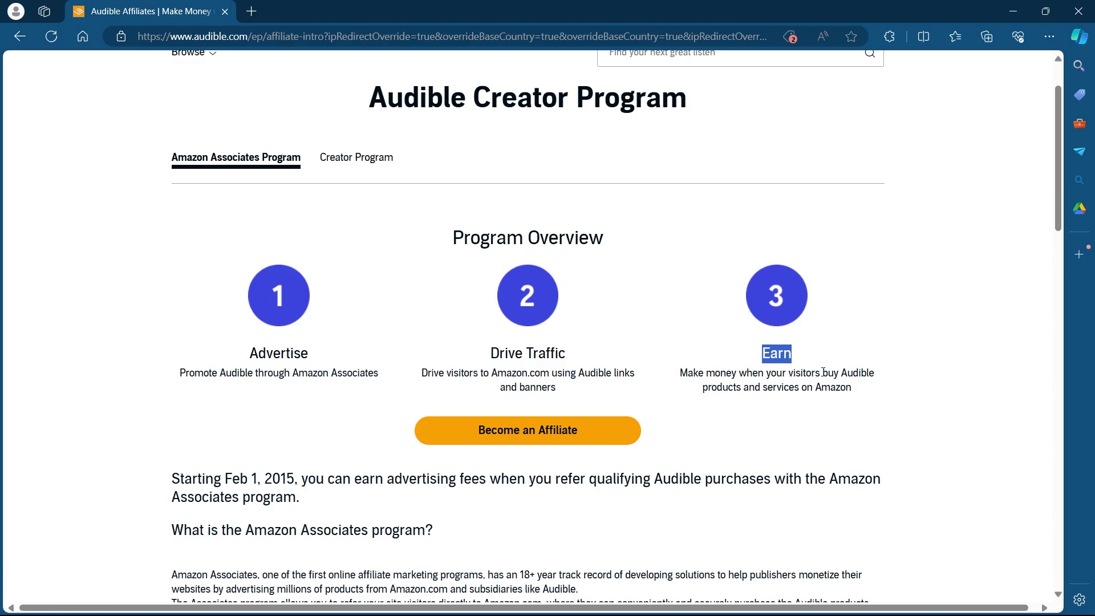
left_click_drag(884, 397, 597, 373)
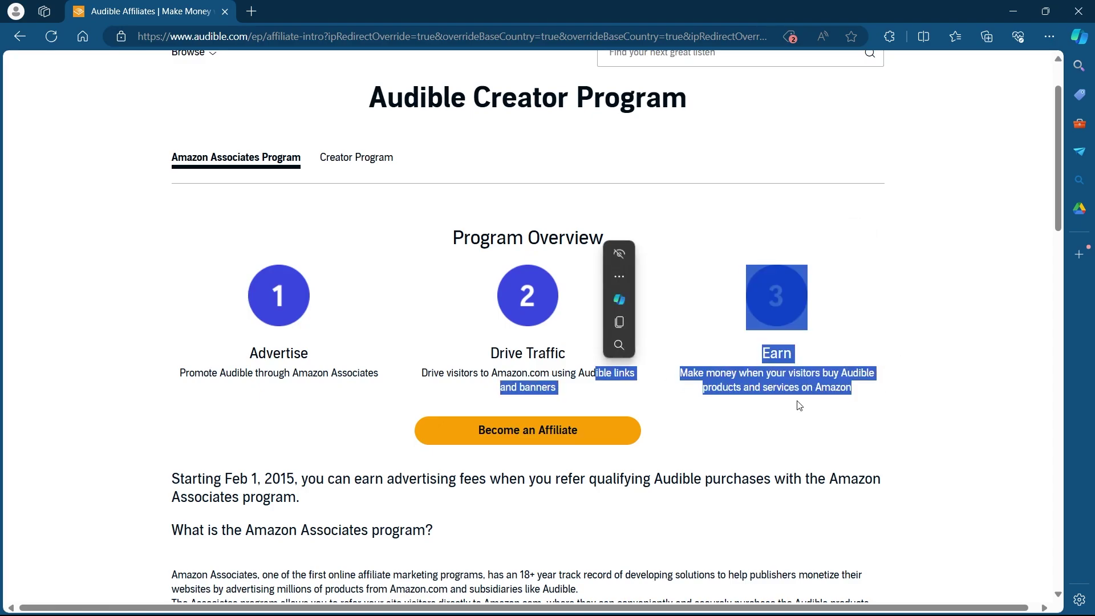
left_click(450, 396)
scroll(450, 396, "down", 1)
Step: Choose Become an Affiliate, sign in with the saved Amazon account and submit the phone verification code
left_click(542, 368)
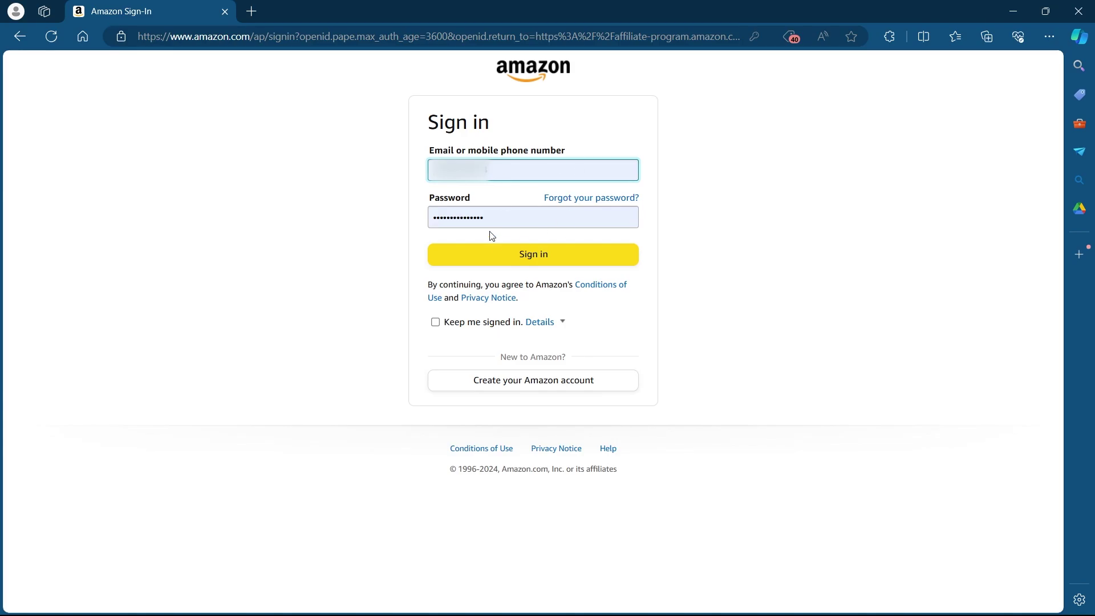
left_click(530, 256)
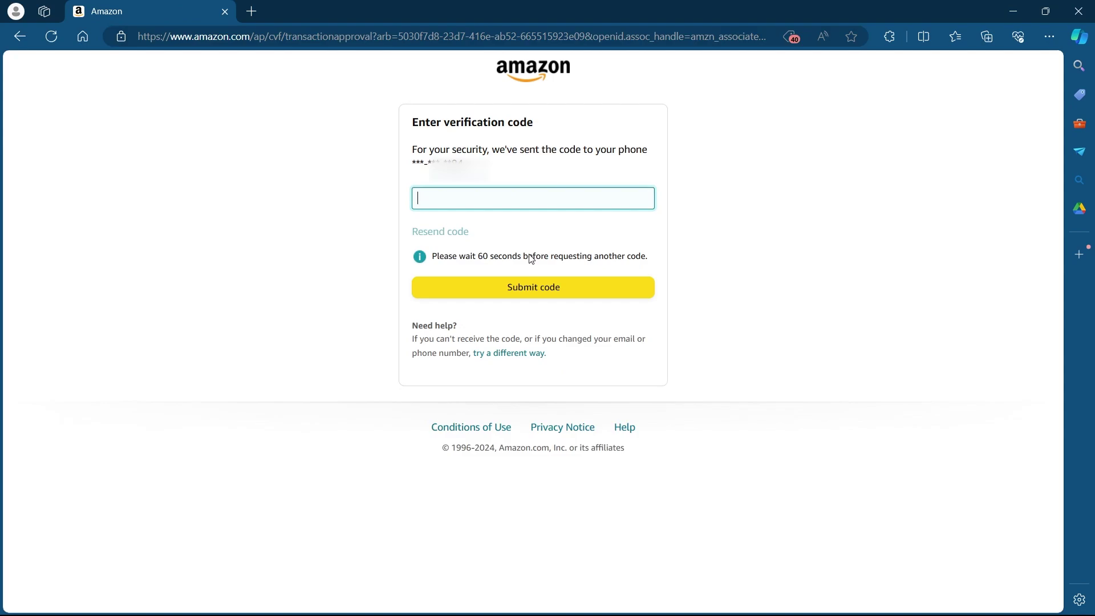
left_click(544, 293)
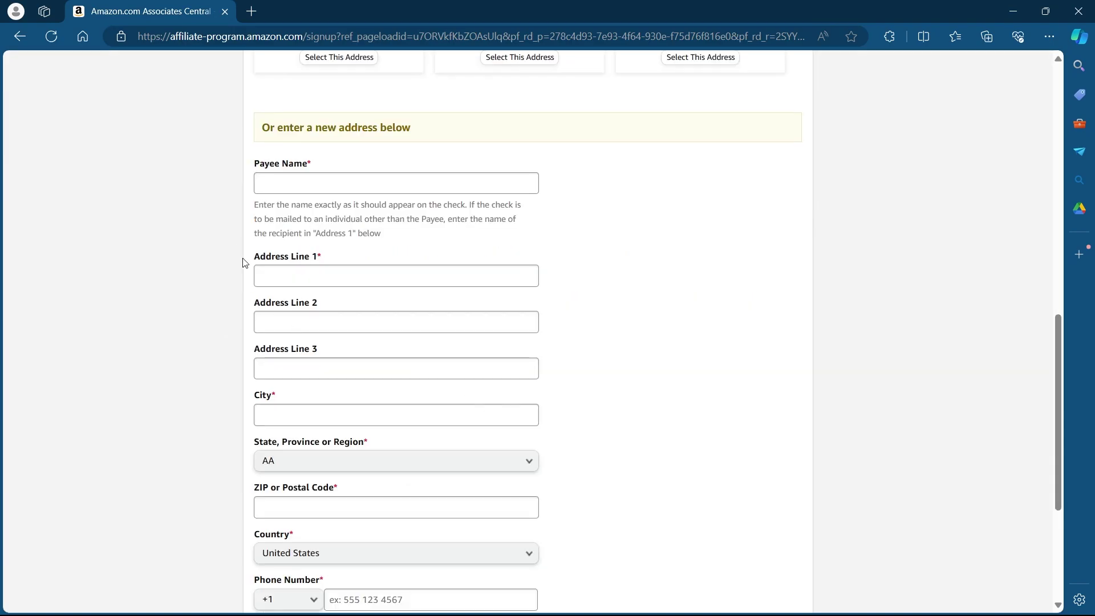
Step: Keep the existing account address as payee and main contact, then continue to Website and Mobile App List
scroll(197, 254, "down", 1)
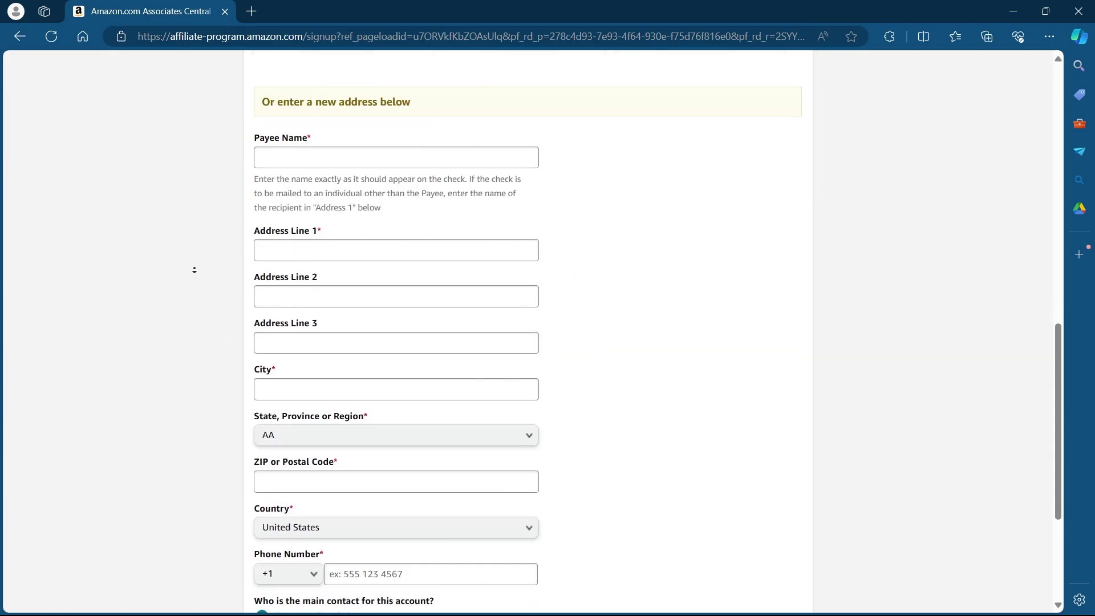
left_click(304, 138)
left_click(203, 220)
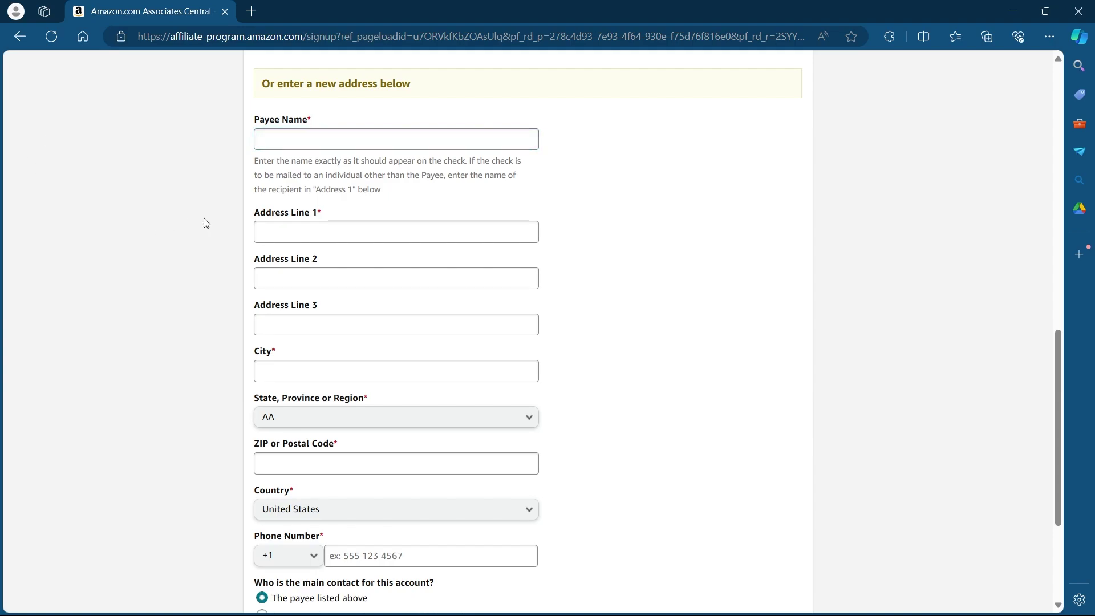
scroll(309, 260, "down", 3)
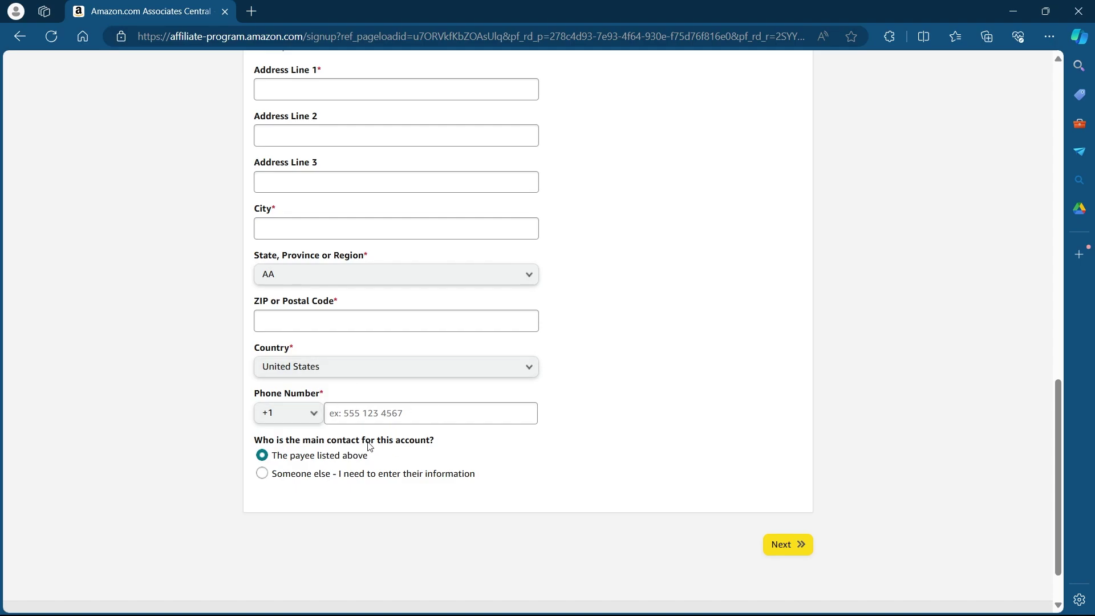
left_click(807, 544)
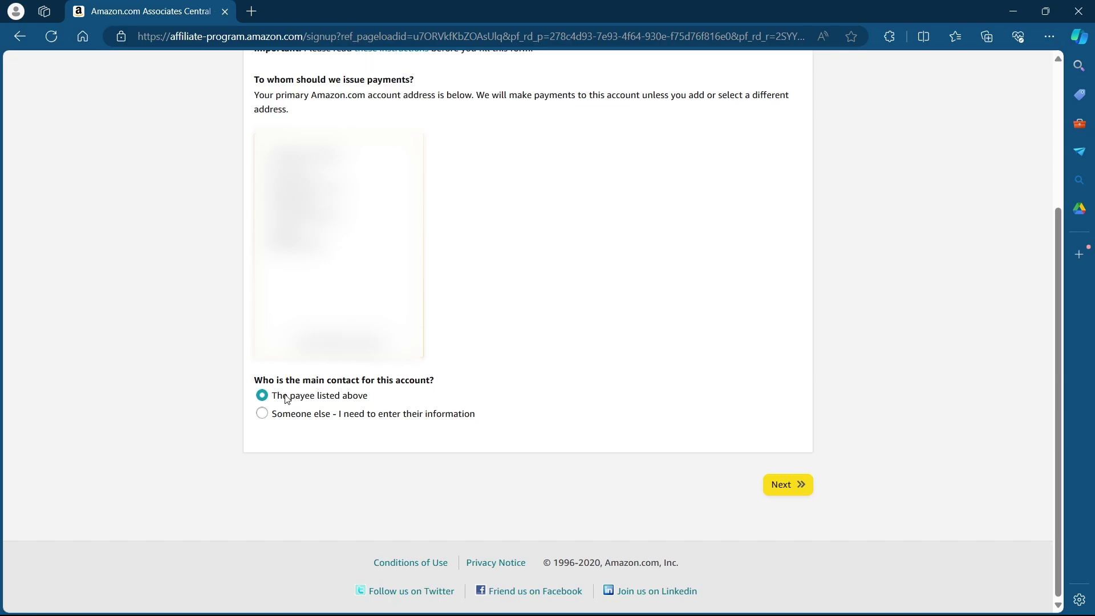
left_click(805, 485)
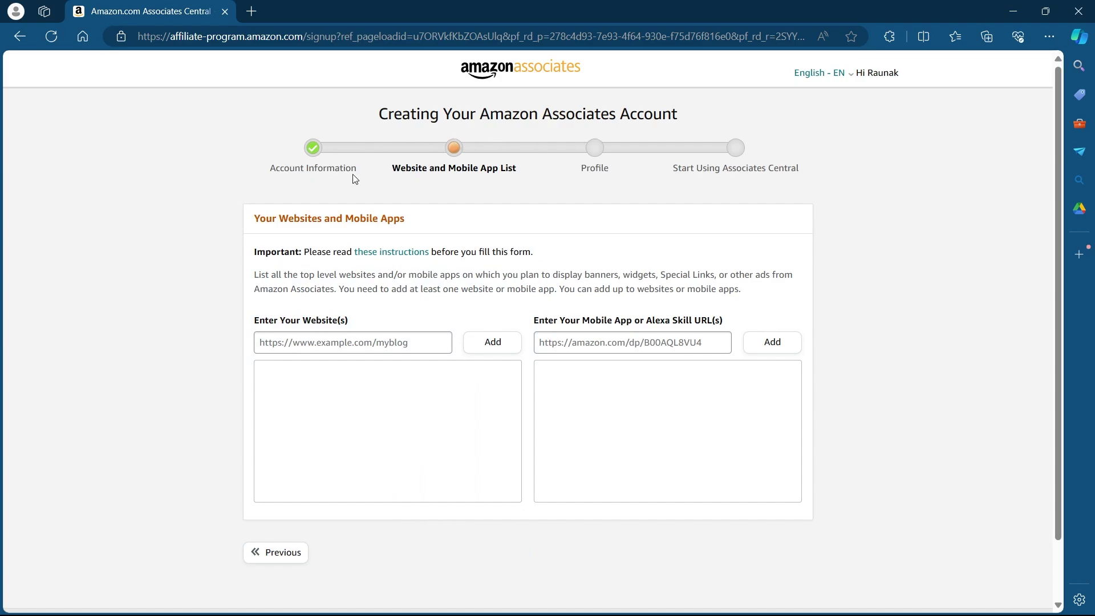
Step: In a new YouTube tab, go to your own channel and copy its channel link
left_click_drag(382, 174, 538, 169)
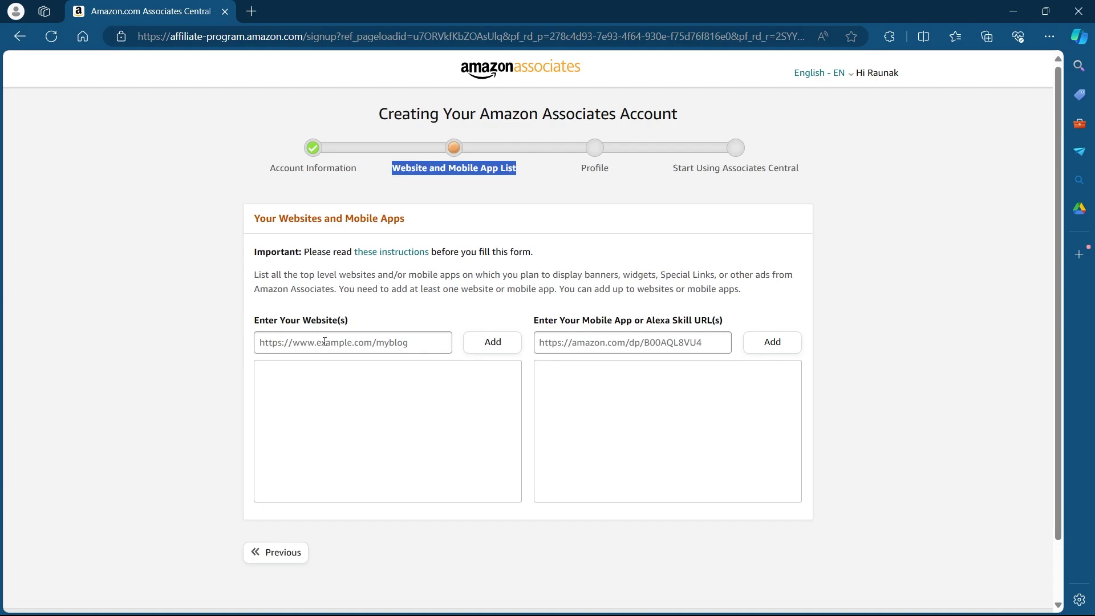
left_click(251, 11)
left_click(289, 189)
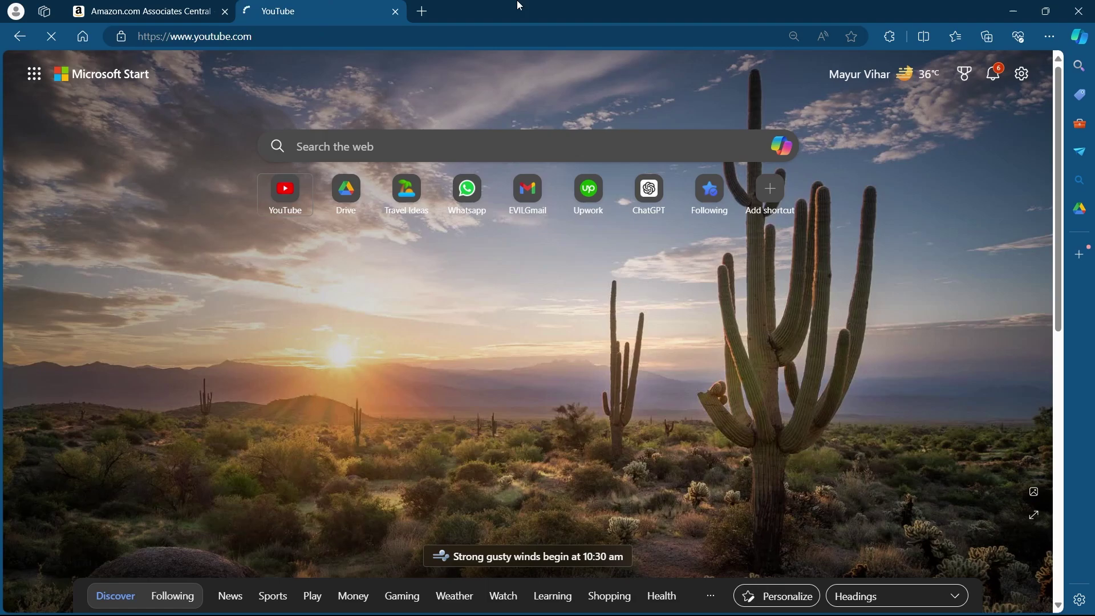
left_click(1023, 68)
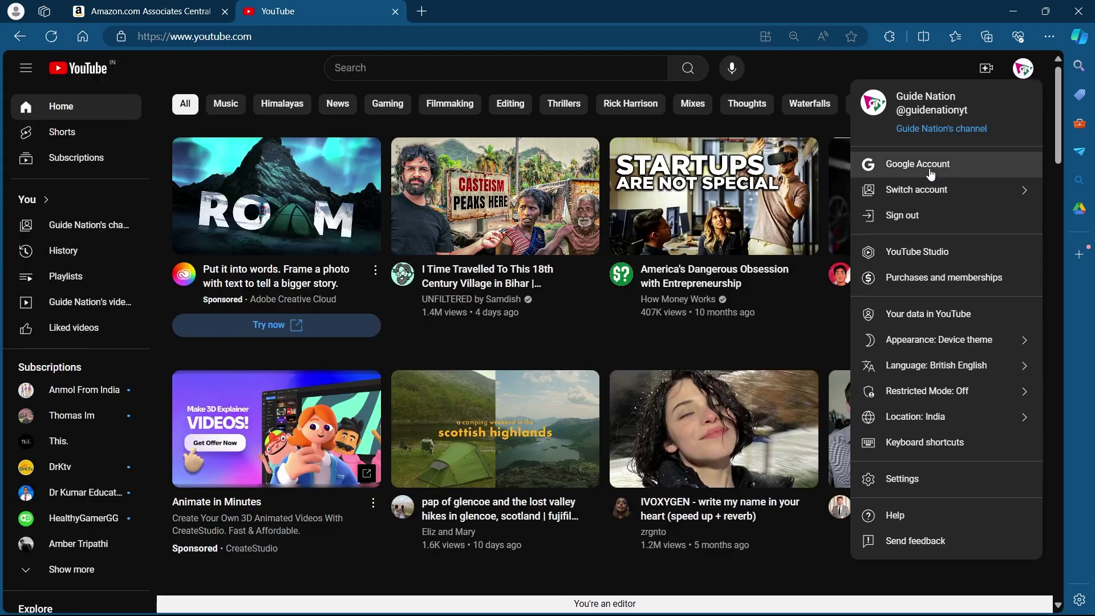
left_click(941, 127)
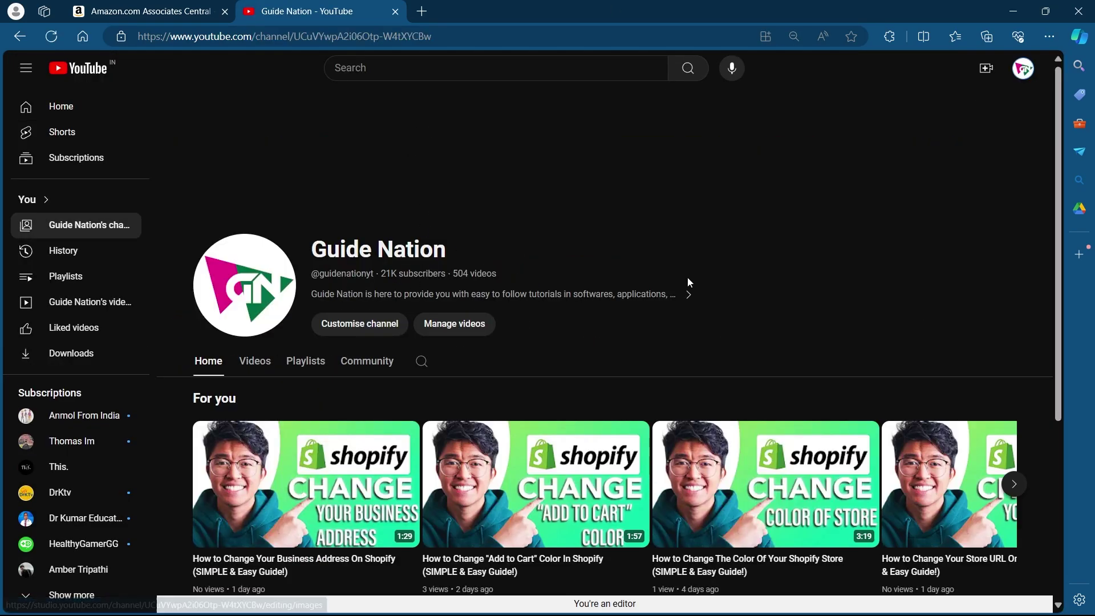
left_click(679, 292)
right_click(491, 314)
left_click(550, 439)
Step: Paste the YouTube channel URL into Enter Your Website(s), add it to the list and continue
left_click(143, 12)
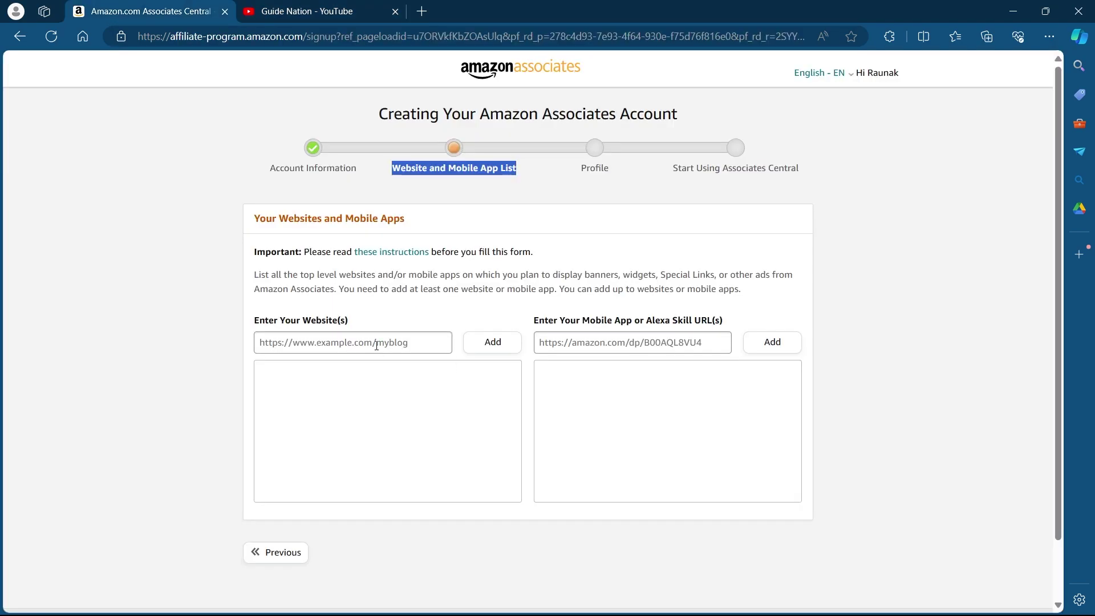
left_click(375, 342)
key("ctrl+v")
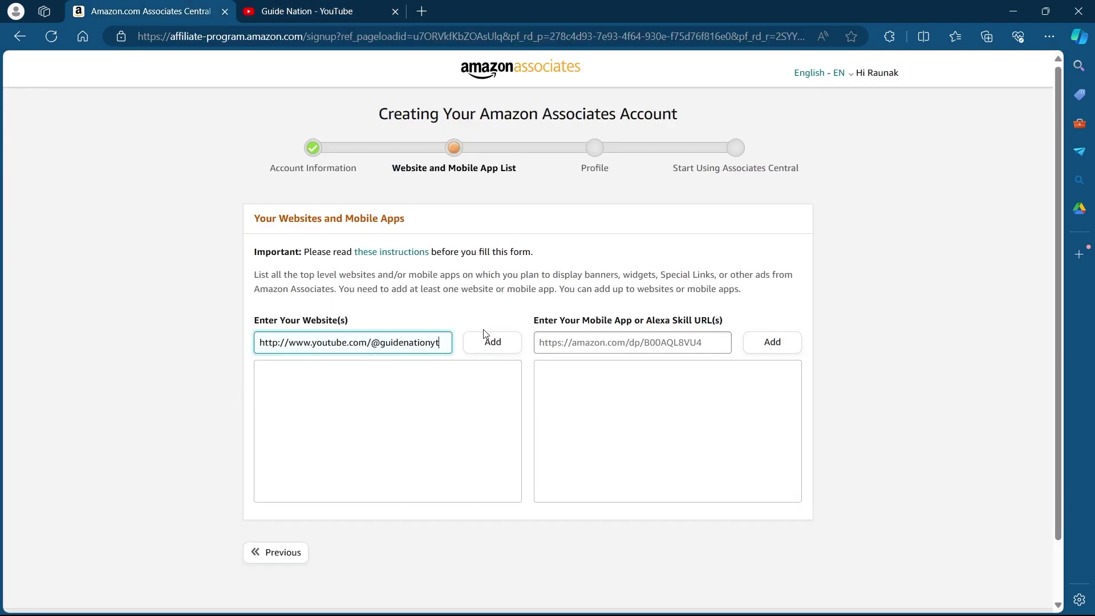
left_click(494, 343)
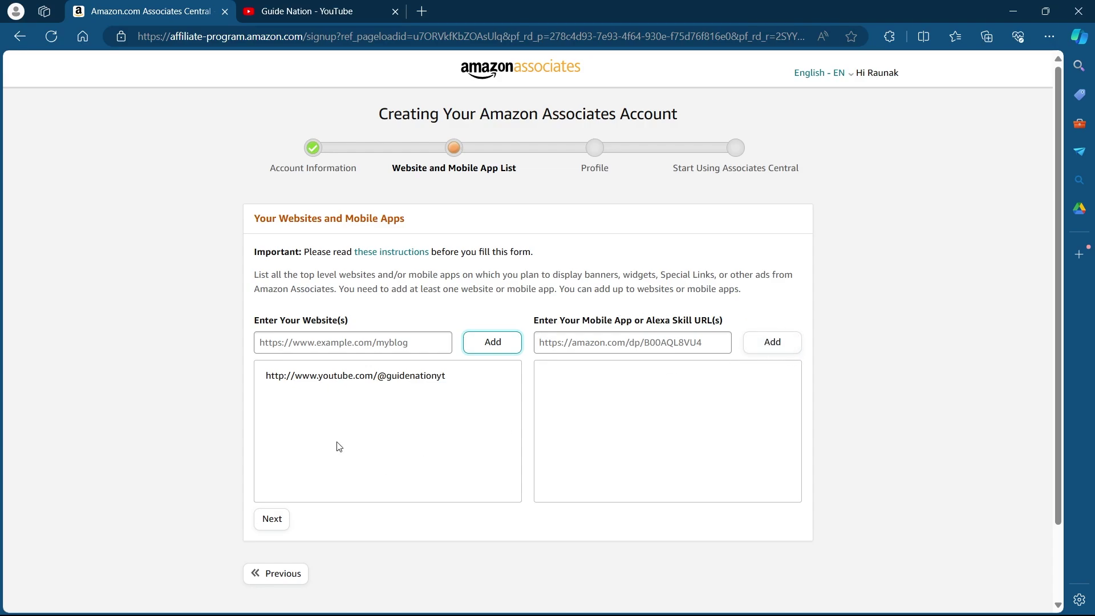
scroll(383, 277, "down", 2)
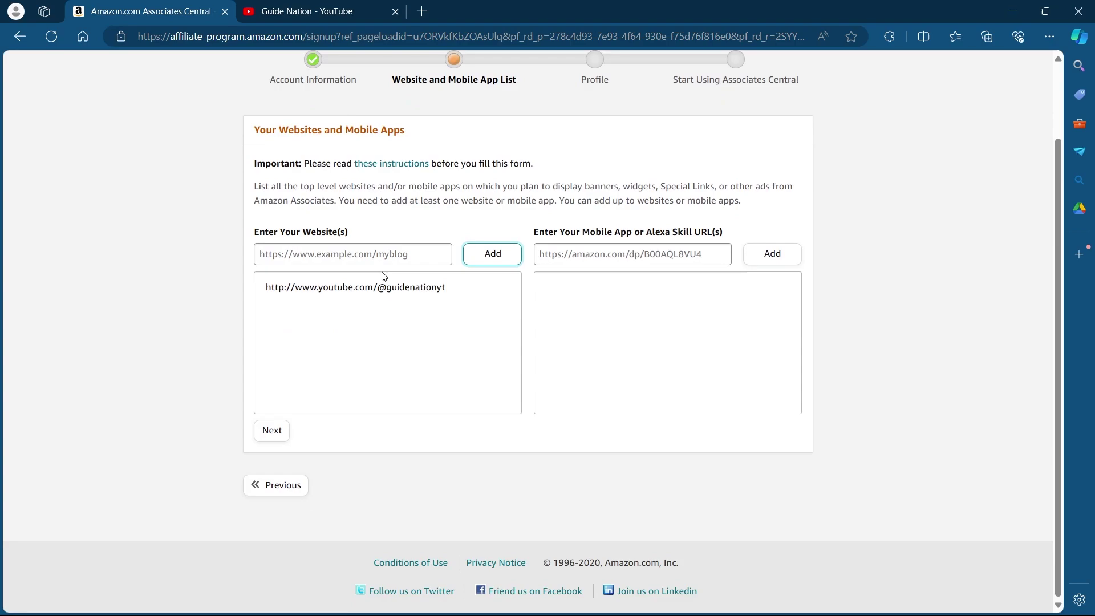
left_click(276, 432)
Step: Answer No to the children-under-13 question and confirm the website list
scroll(325, 410, "up", 1)
scroll(308, 406, "down", 2)
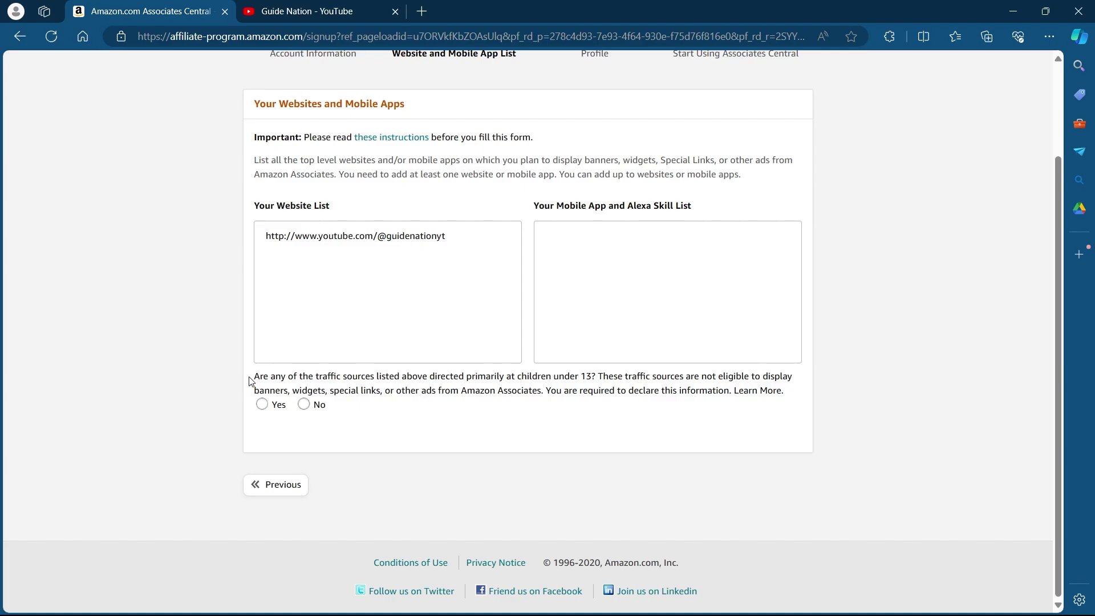
left_click(303, 404)
left_click(286, 459)
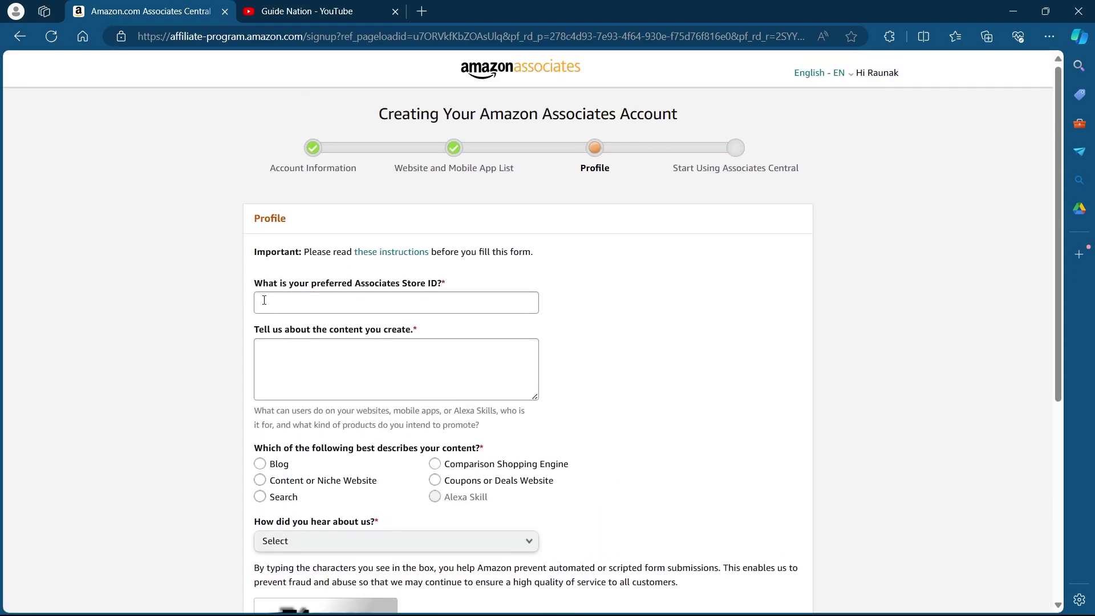
Step: Autofill Store ID 'GuideNation' and paste the content description 'I create Tech Tutorial Videos.'
scroll(264, 300, "down", 1)
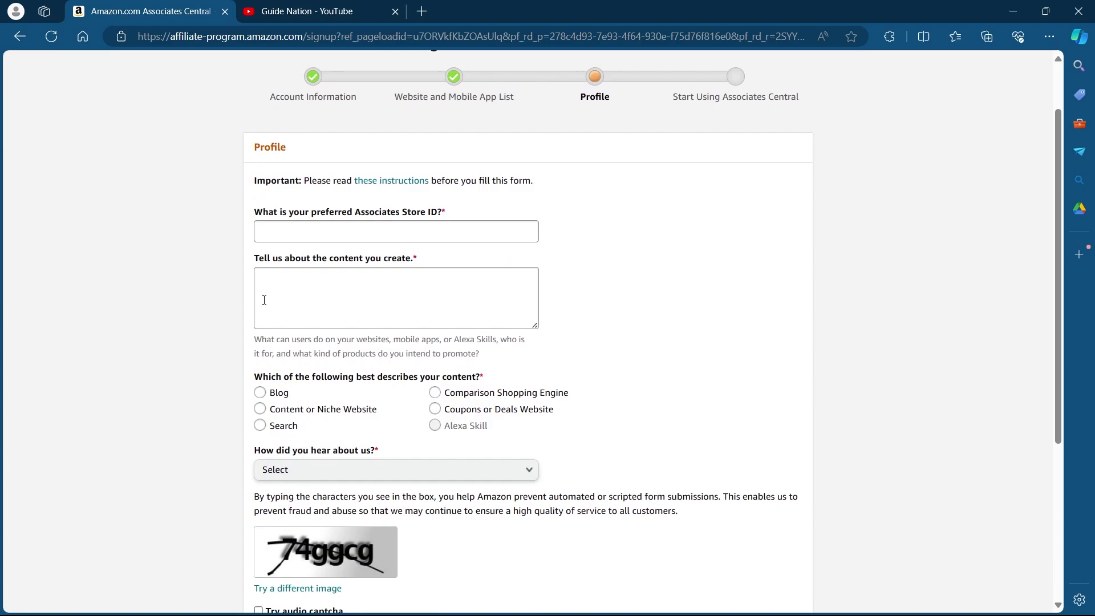
left_click(289, 228)
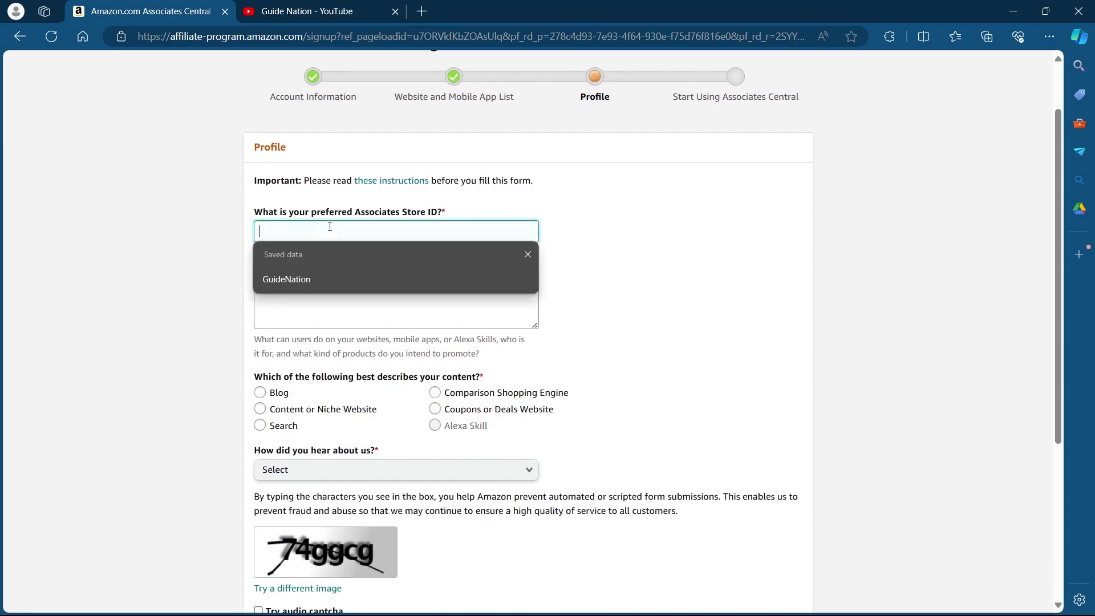
left_click(289, 271)
scroll(323, 278, "down", 1)
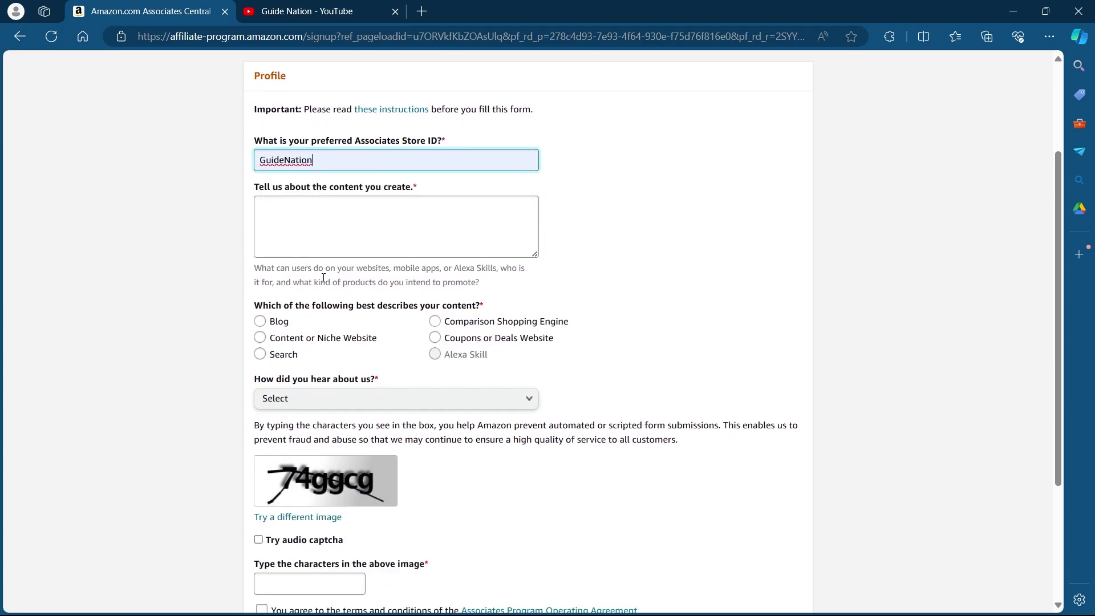
left_click(311, 206)
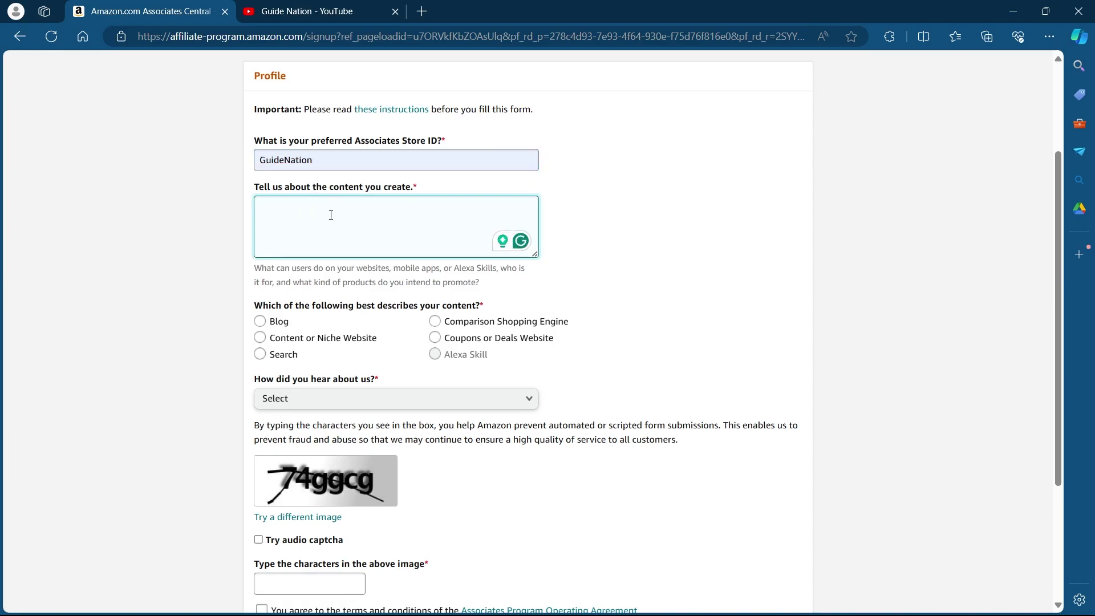
key("ctrl+v")
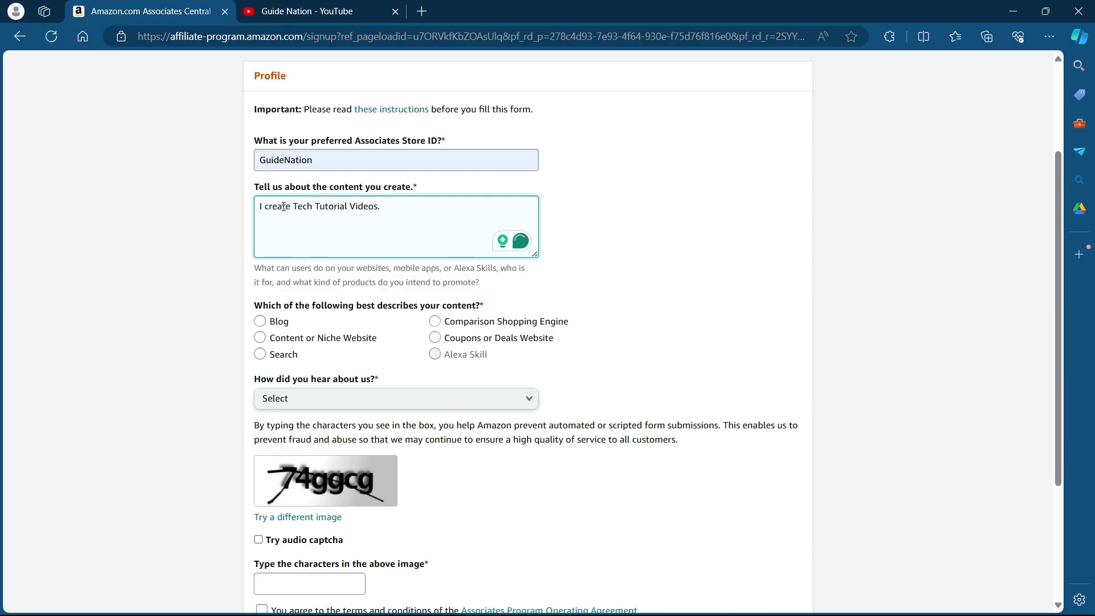
scroll(285, 188, "down", 3)
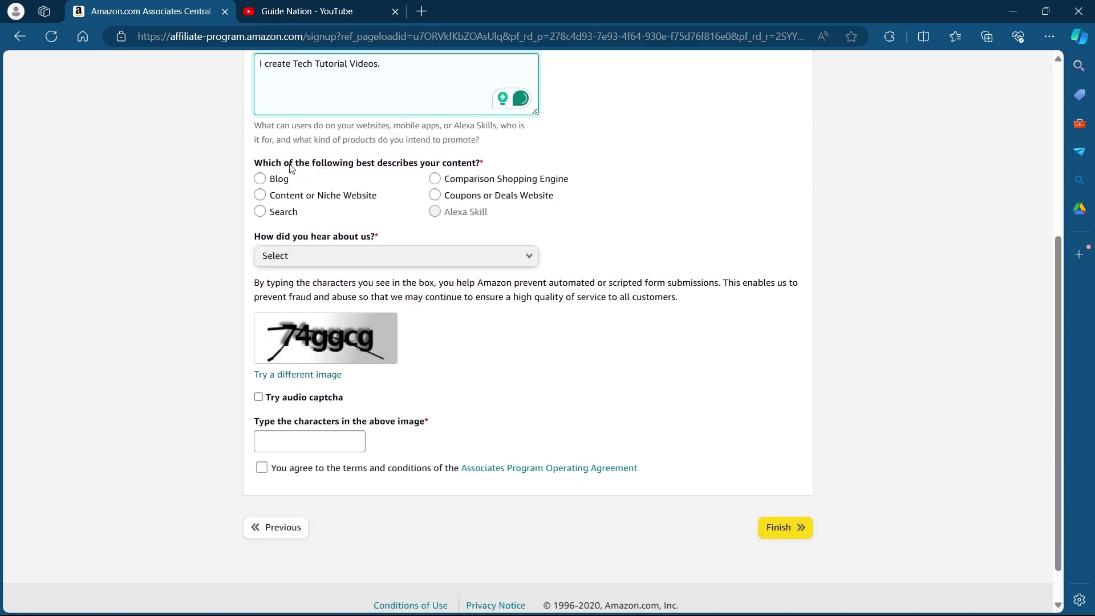
Step: Set the content type to Search and the referral source to Word of Mouth
left_click(256, 159)
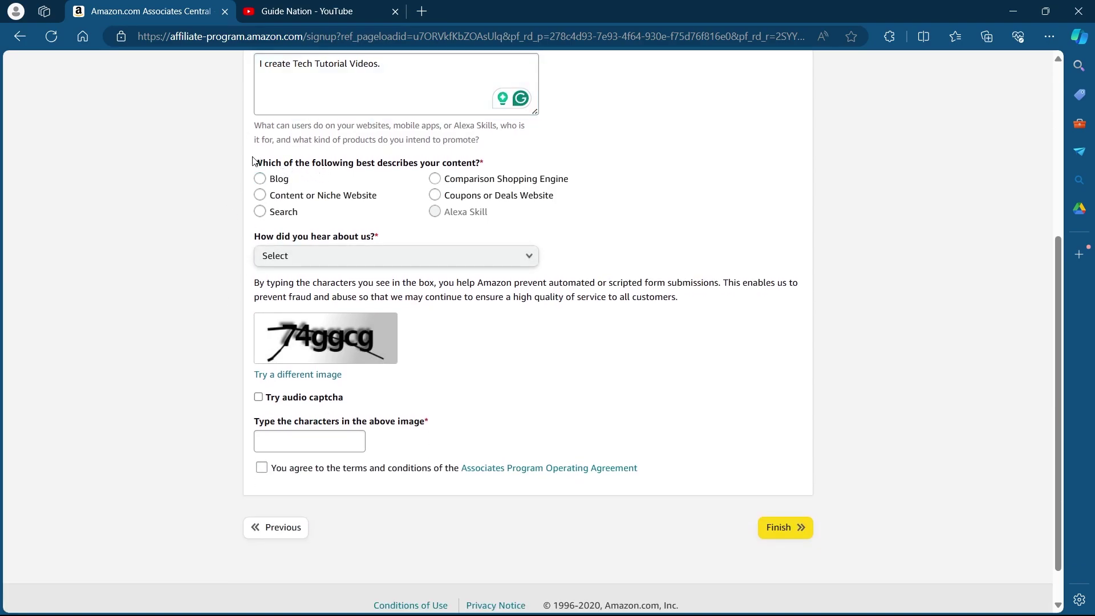
left_click_drag(254, 163, 486, 165)
left_click(183, 172)
left_click(259, 211)
left_click(393, 256)
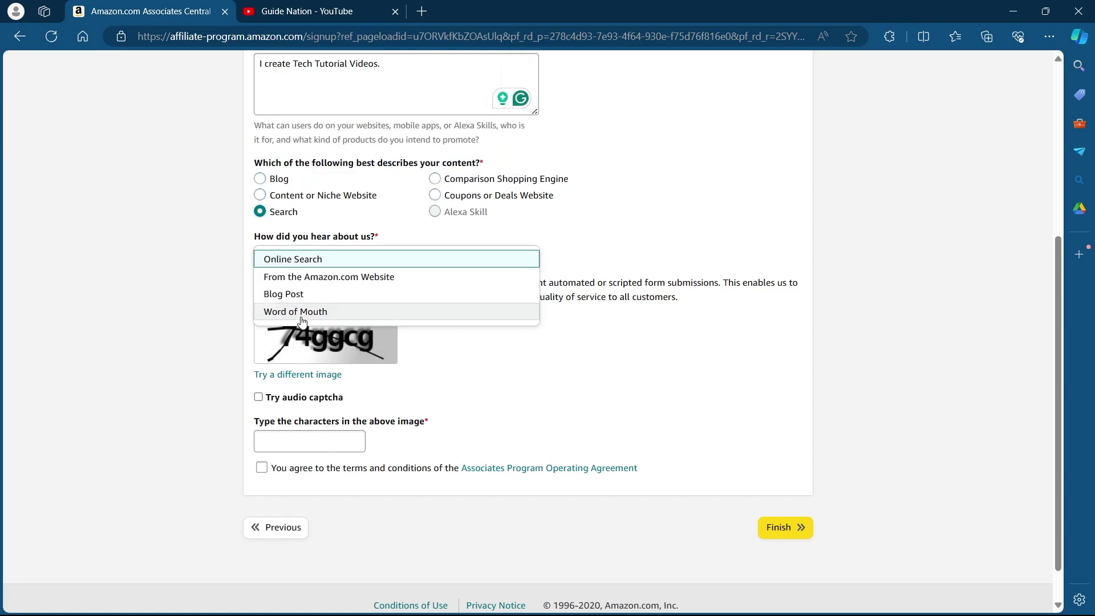
left_click(282, 311)
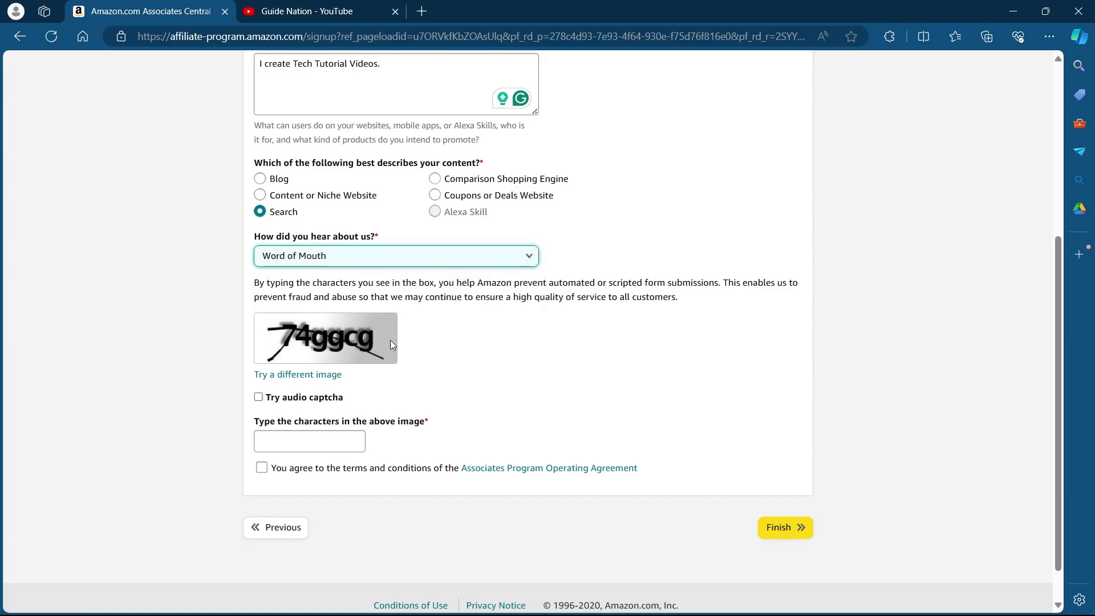
Step: Enter the captcha characters, accept the Associates Program terms and finish the profile
left_click(295, 438)
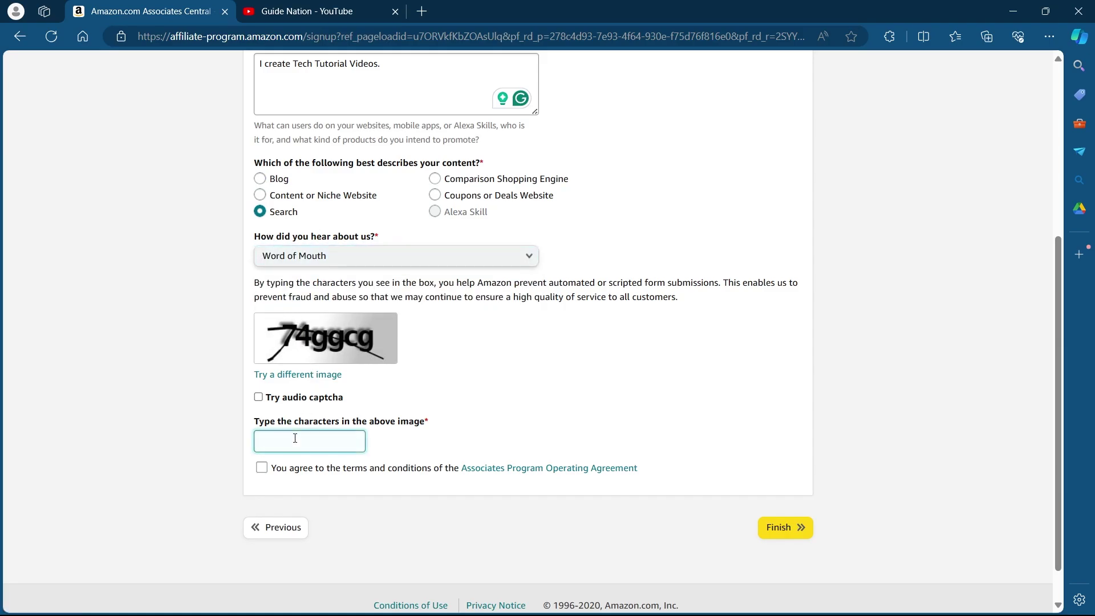
type("74ggcg")
left_click(263, 469)
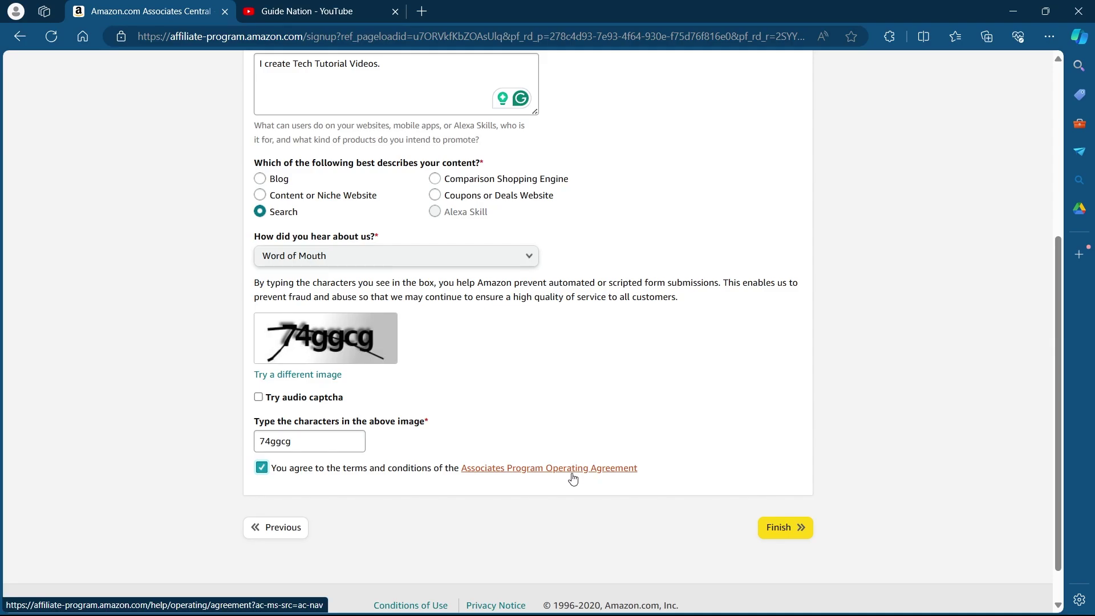
left_click(791, 532)
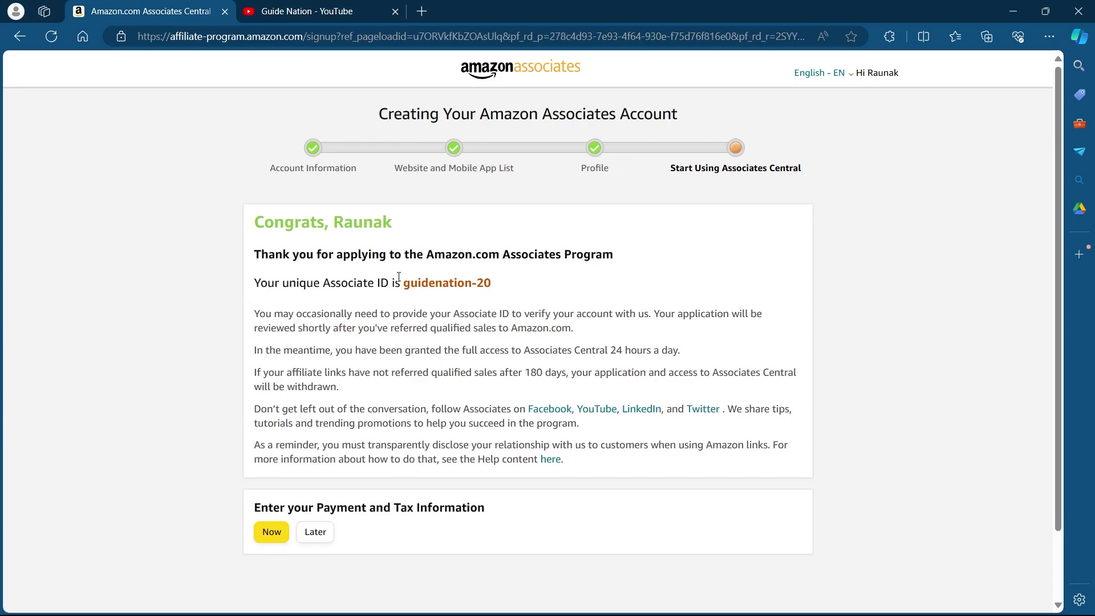
Step: Note the assigned Associate ID and choose Later for payment and tax information
left_click_drag(402, 278, 499, 279)
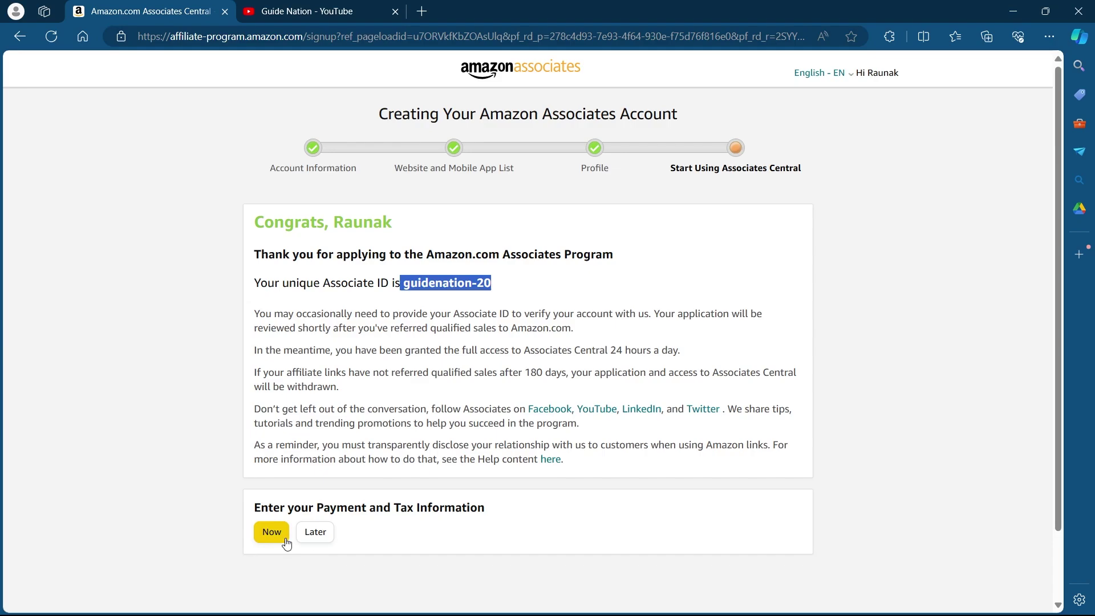
left_click(313, 531)
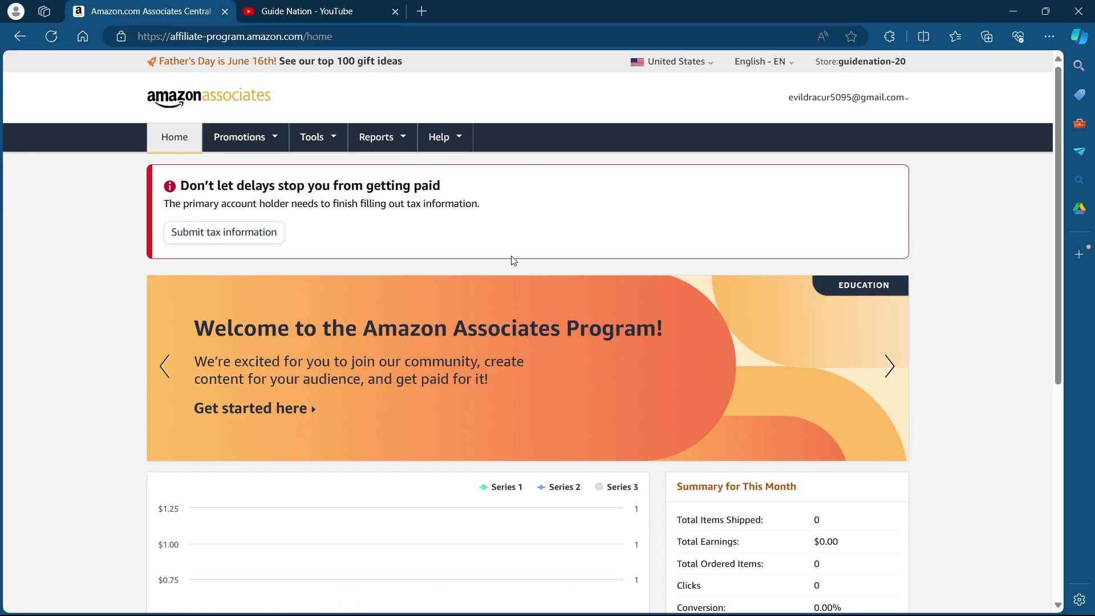
mouse_move(593, 613)
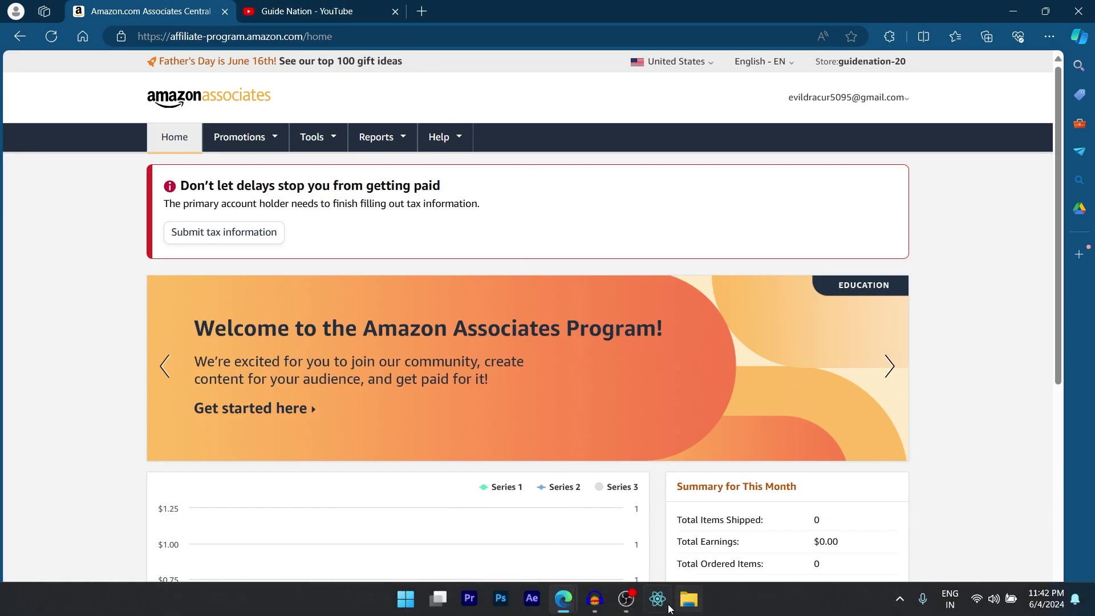
scroll(325, 320, "down", 5)
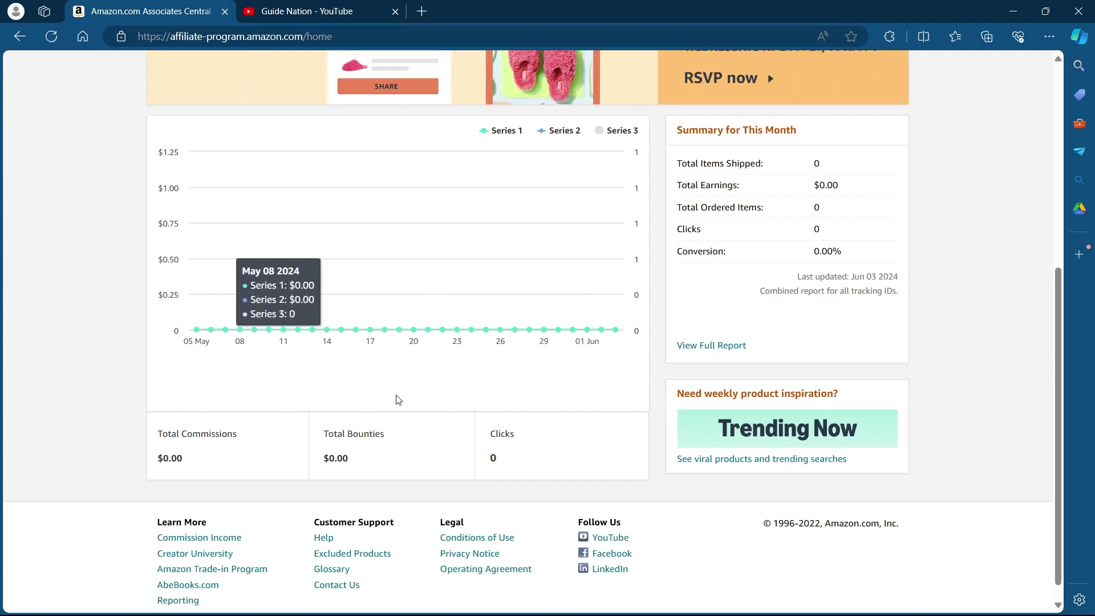
scroll(233, 298, "up", 5)
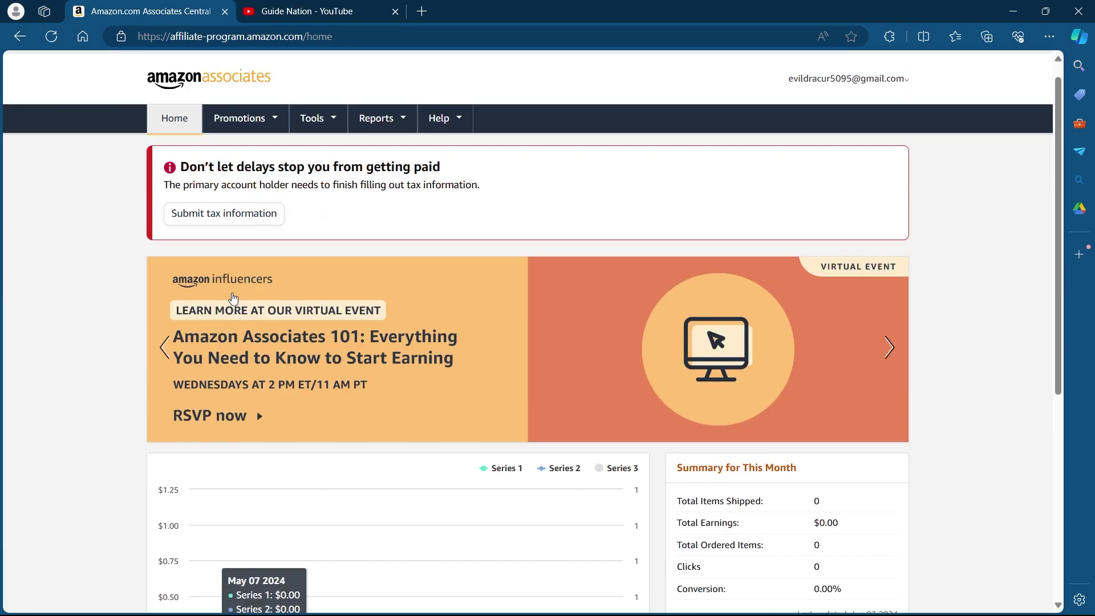